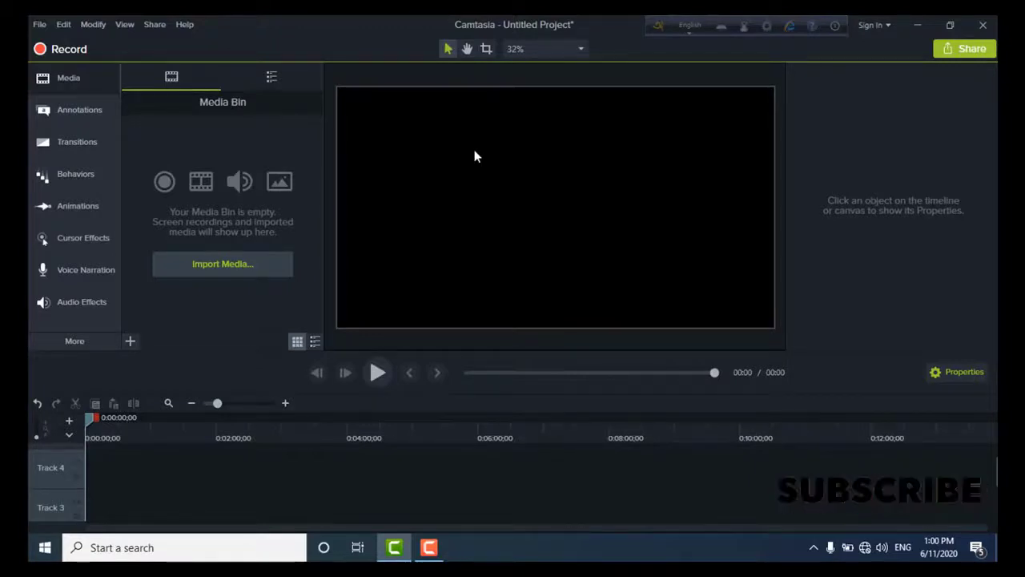
Import image 7 from New folder, add it to the timeline at the playhead, and extend the clip to about 2:38.
left_click(233, 264)
double_click(200, 143)
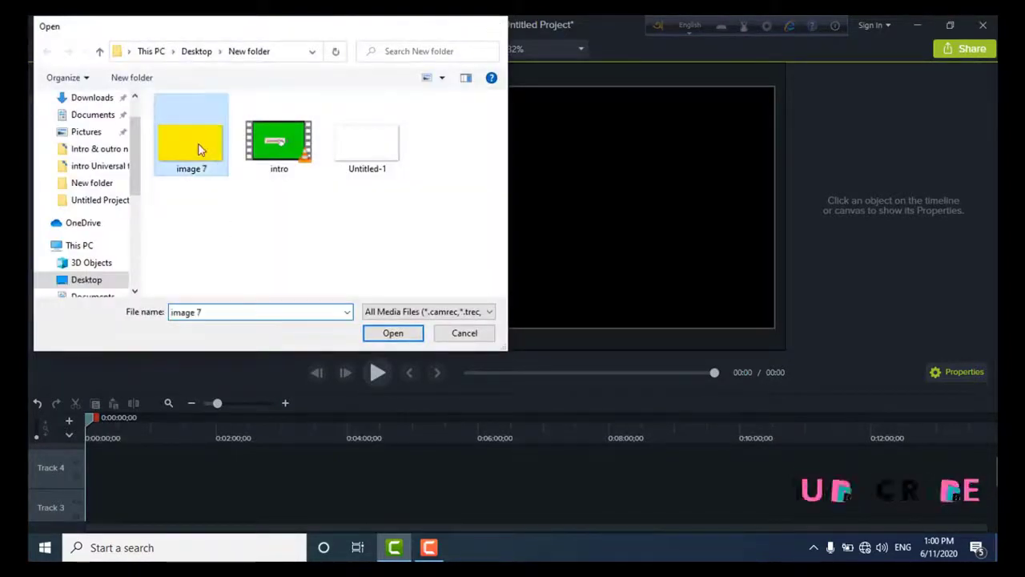
right_click(170, 144)
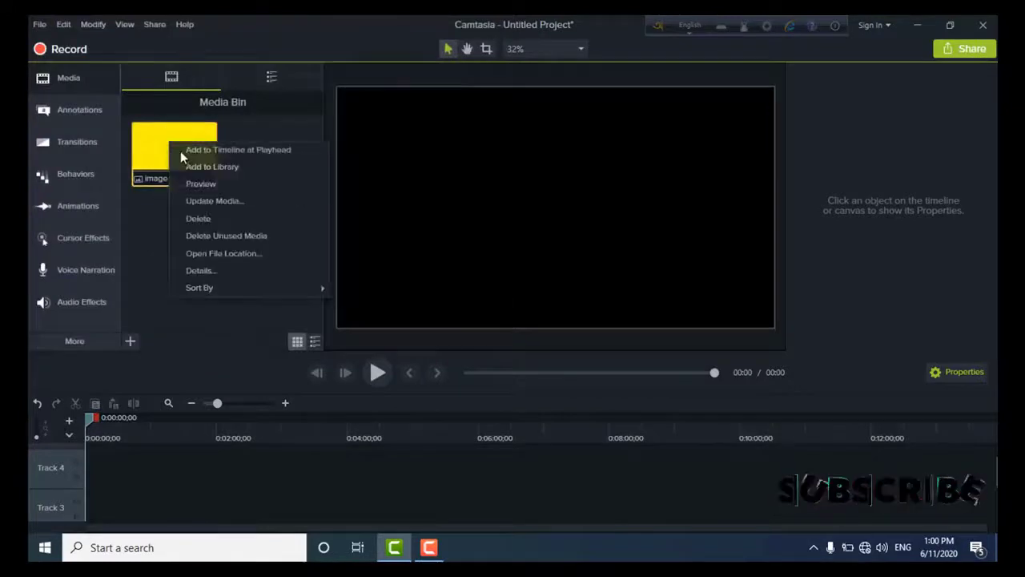
left_click(193, 150)
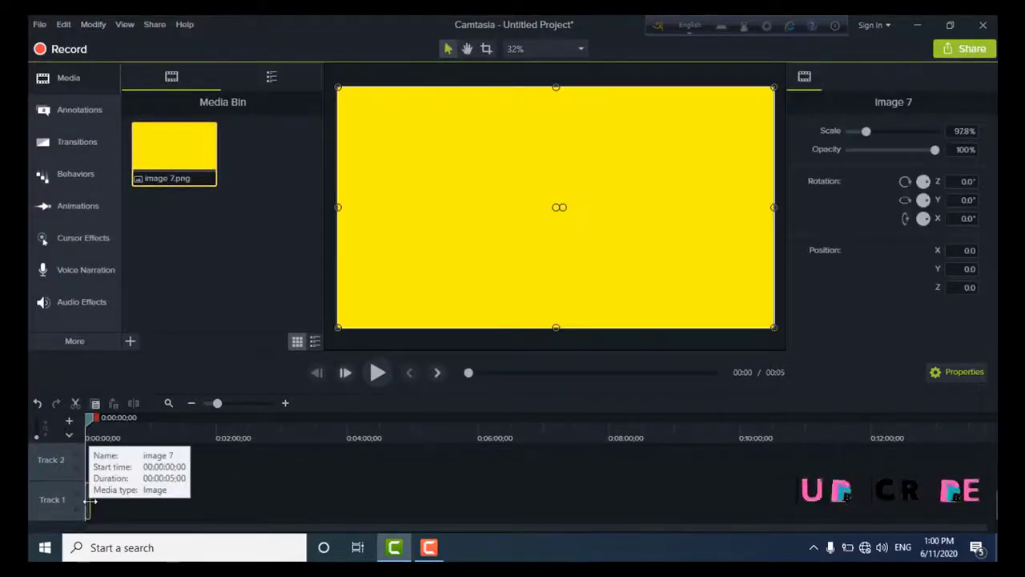
left_click_drag(91, 500, 258, 498)
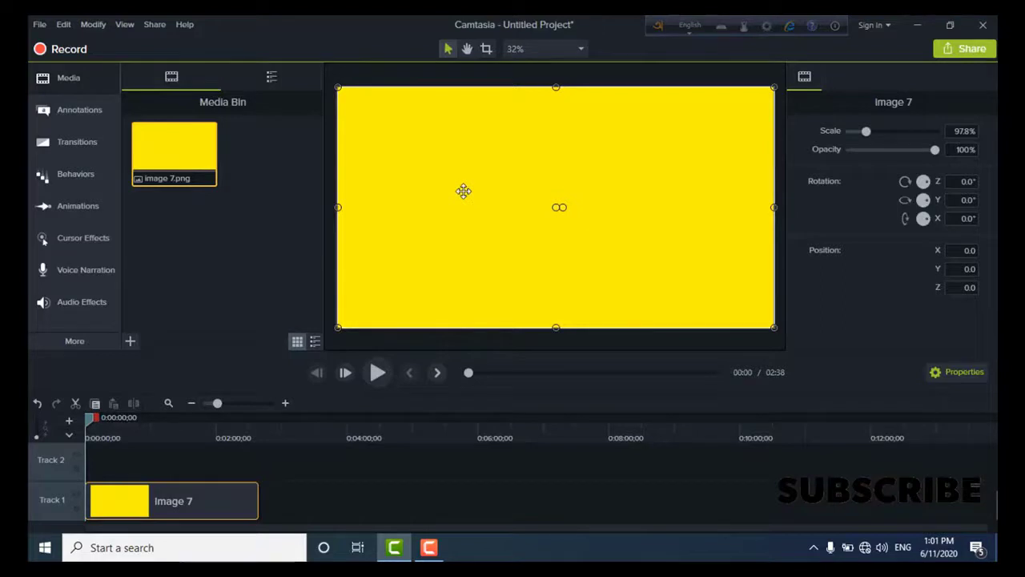
Add a plain ABC text callout over the yellow background and set its font colour to black.
left_click(80, 109)
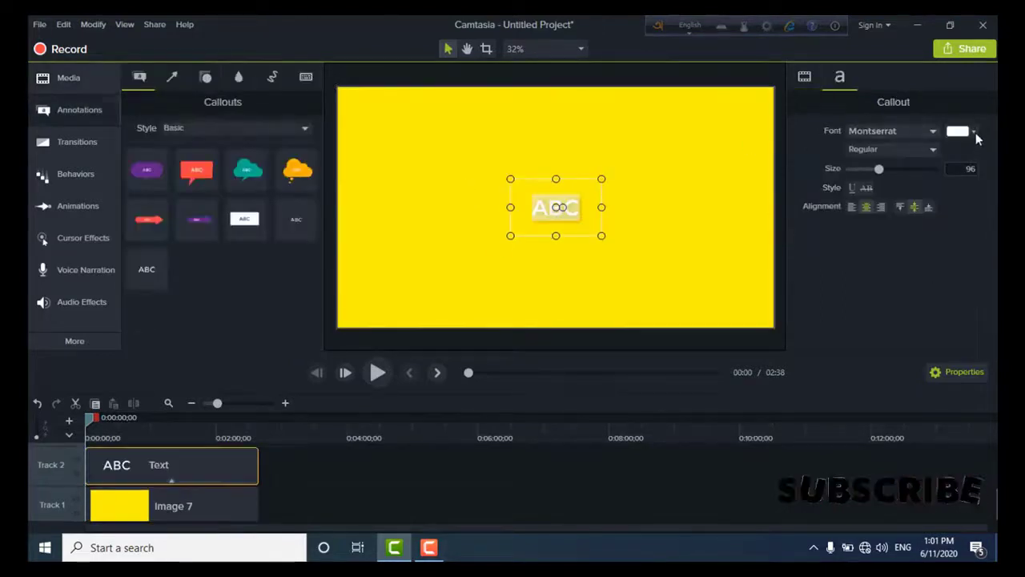
left_click(975, 132)
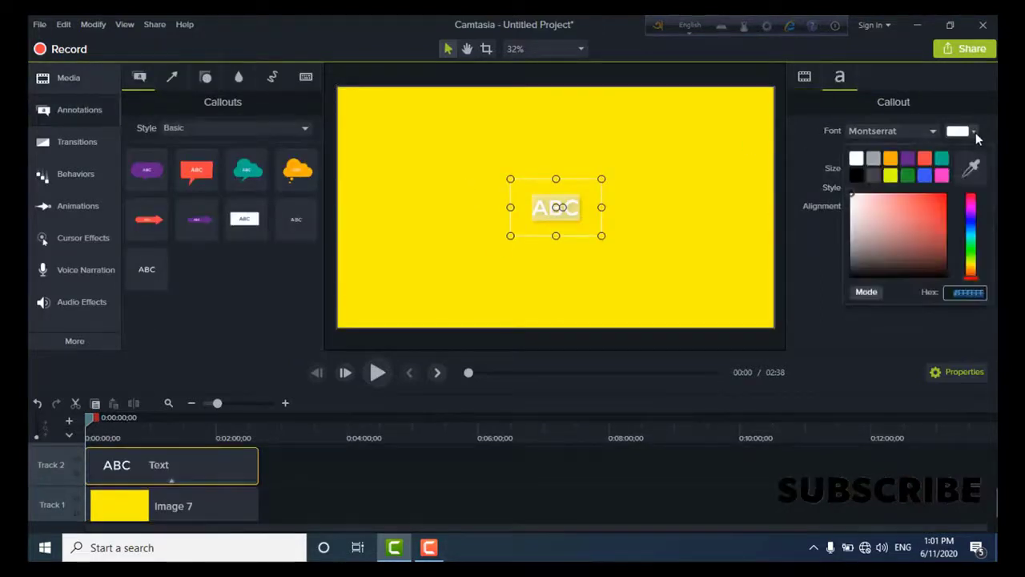
left_click(860, 177)
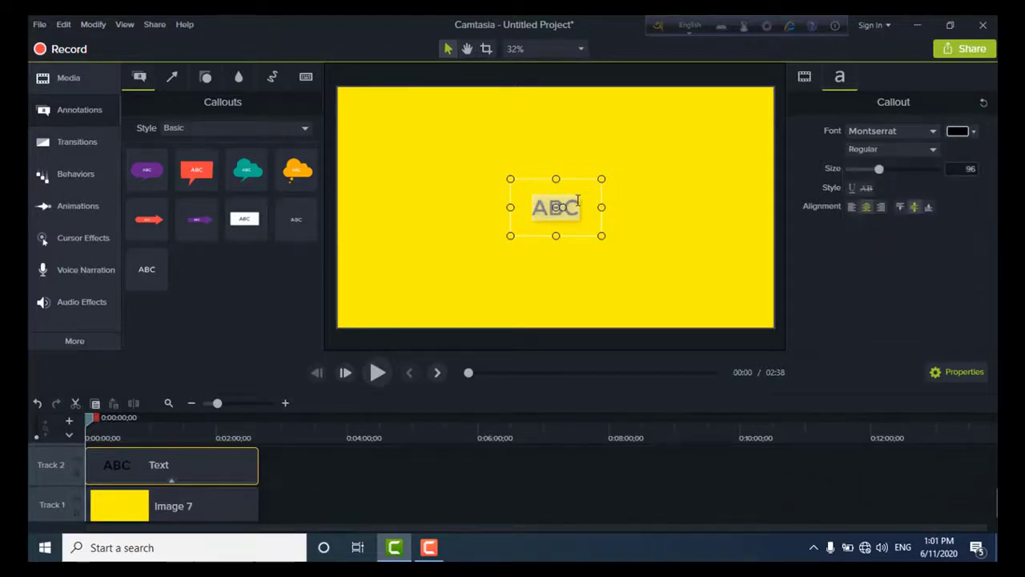
left_click(577, 200)
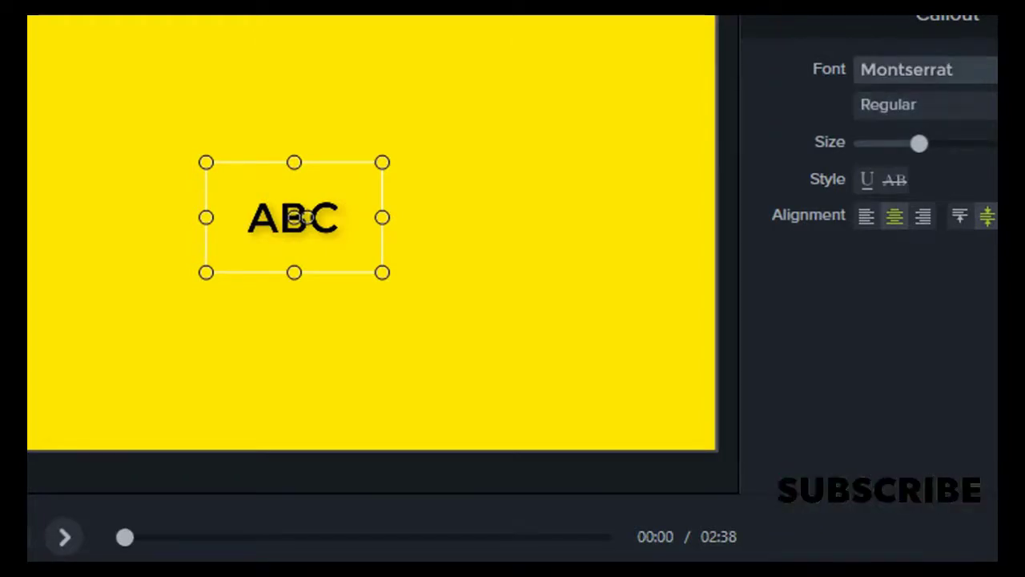
Set the callout's font to the entry with the Bangla-script name listed directly after Siyam Rupali.
left_click(921, 70)
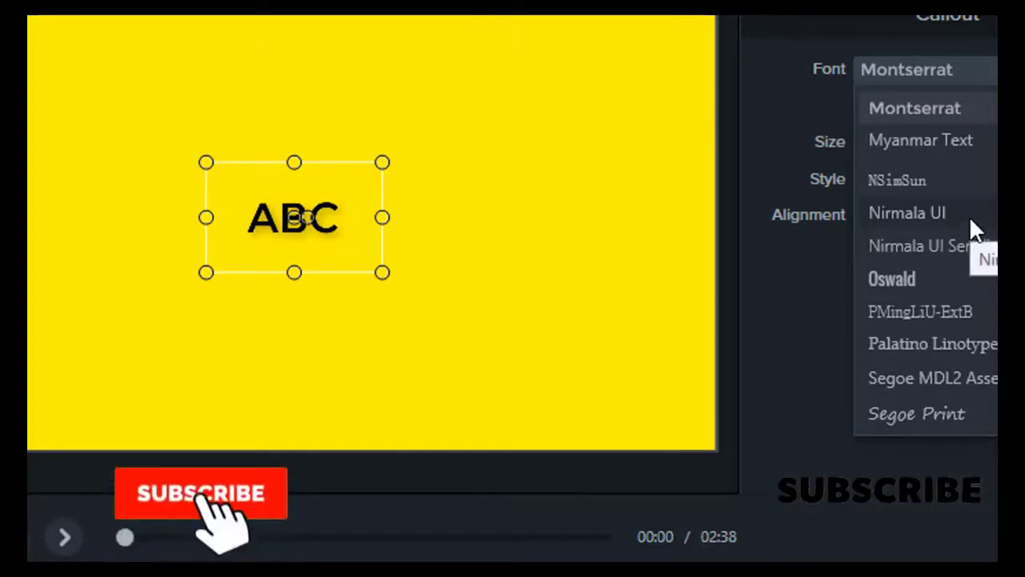
scroll(964, 216, "down", 5)
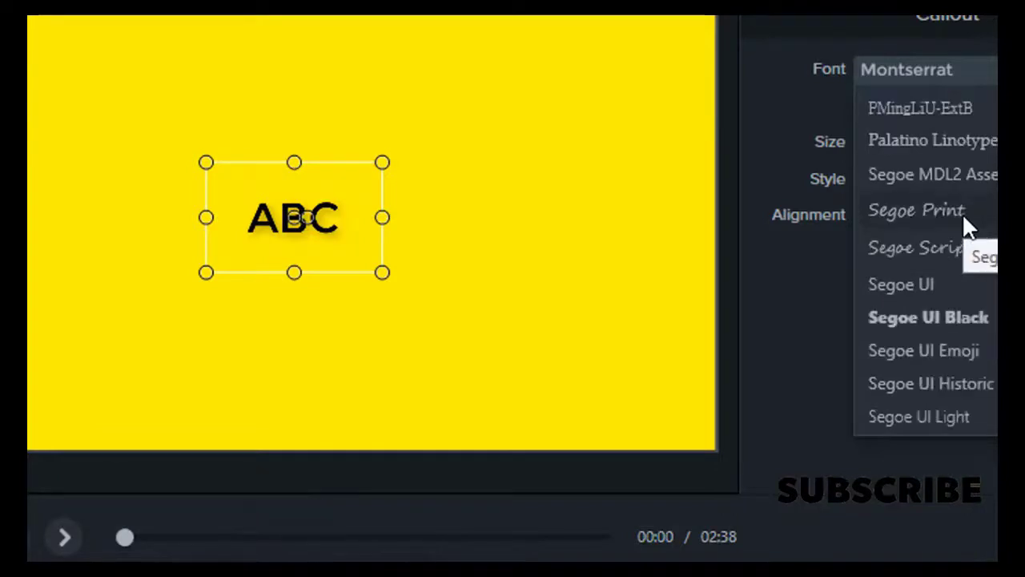
scroll(964, 216, "down", 2)
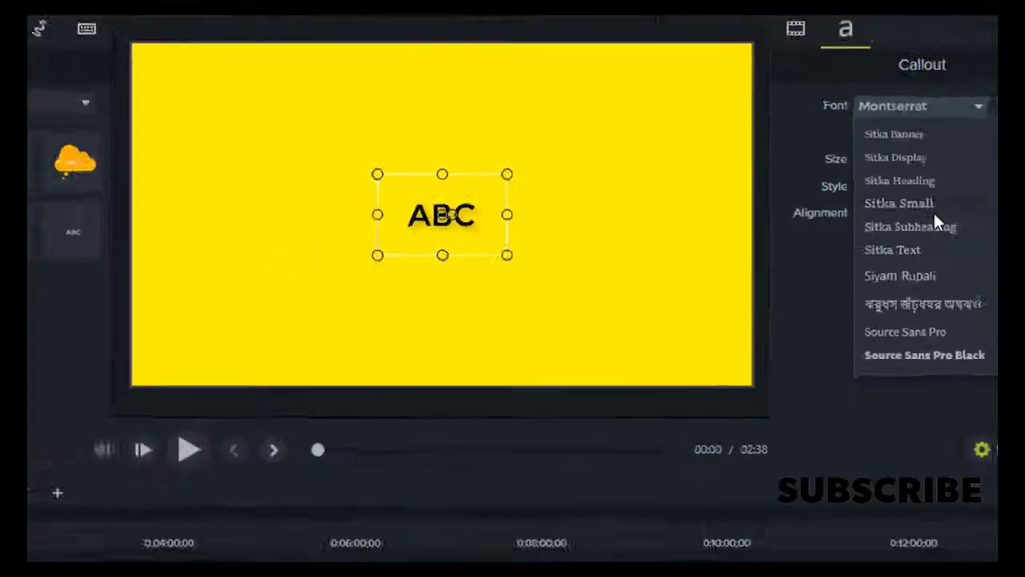
scroll(929, 216, "down", 2)
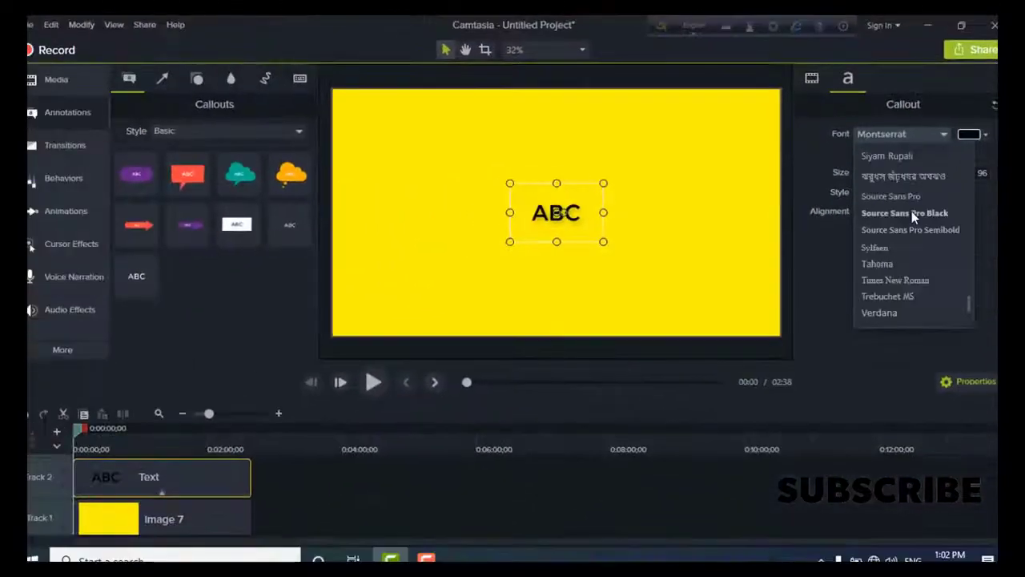
scroll(931, 212, "up", 1)
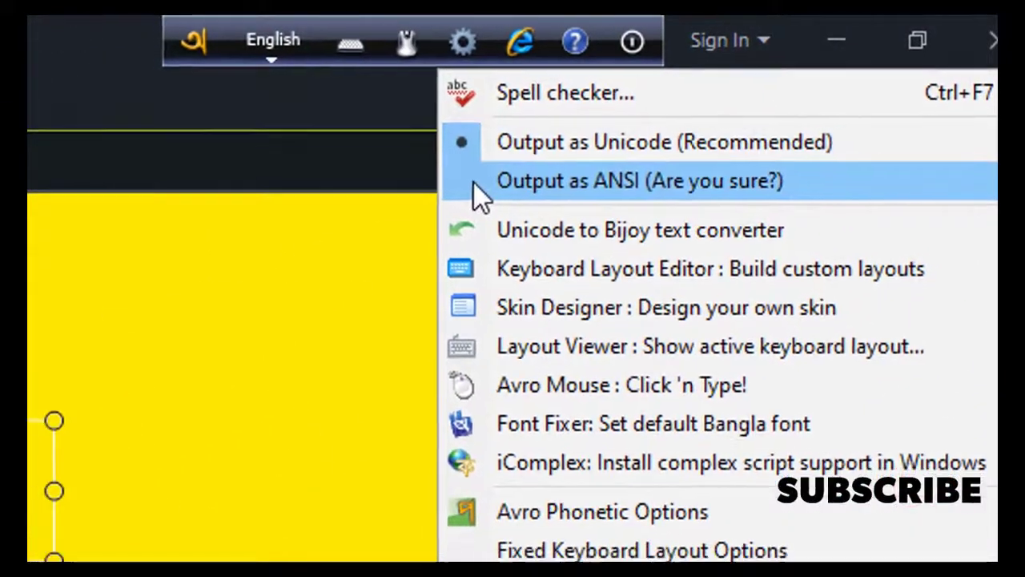
Switch the Avro keyboard's output to ANSI and choose to use ANSI anyway.
left_click(474, 183)
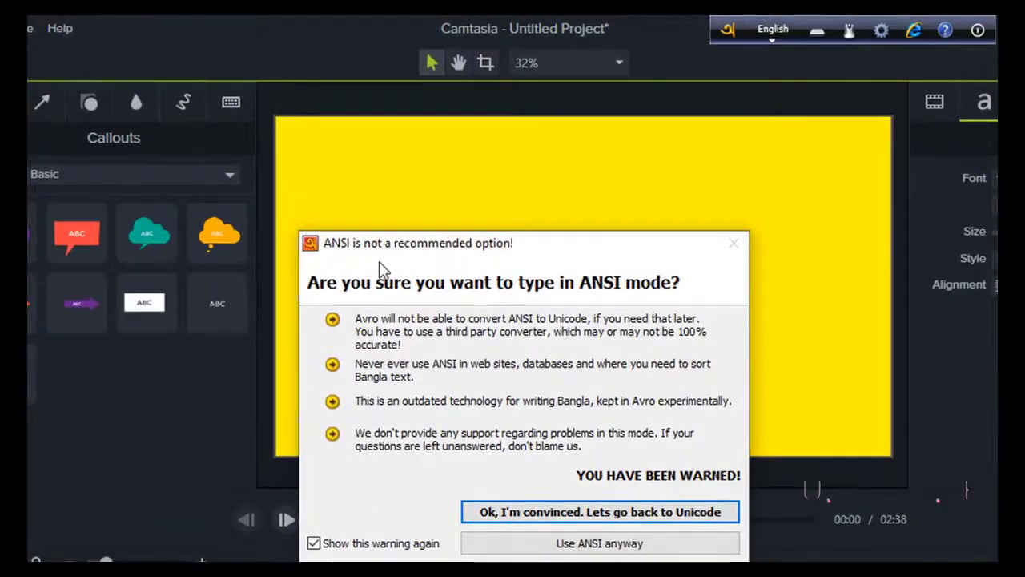
left_click(568, 549)
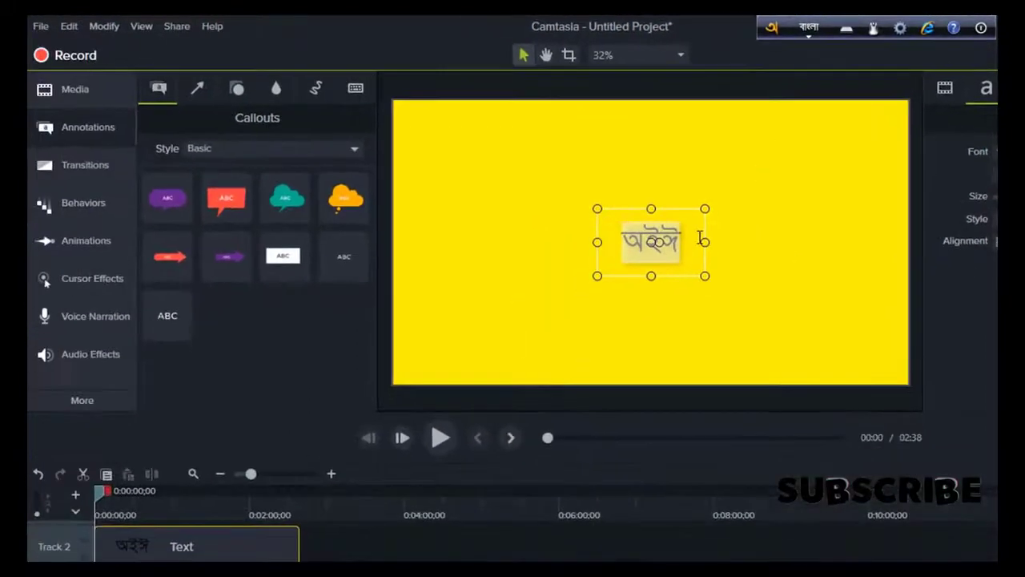
Clear the placeholder text from the callout and set the Avro keyboard to Bangla.
key("F12")
key("BackSpace")
key("BackSpace")
key("BackSpace")
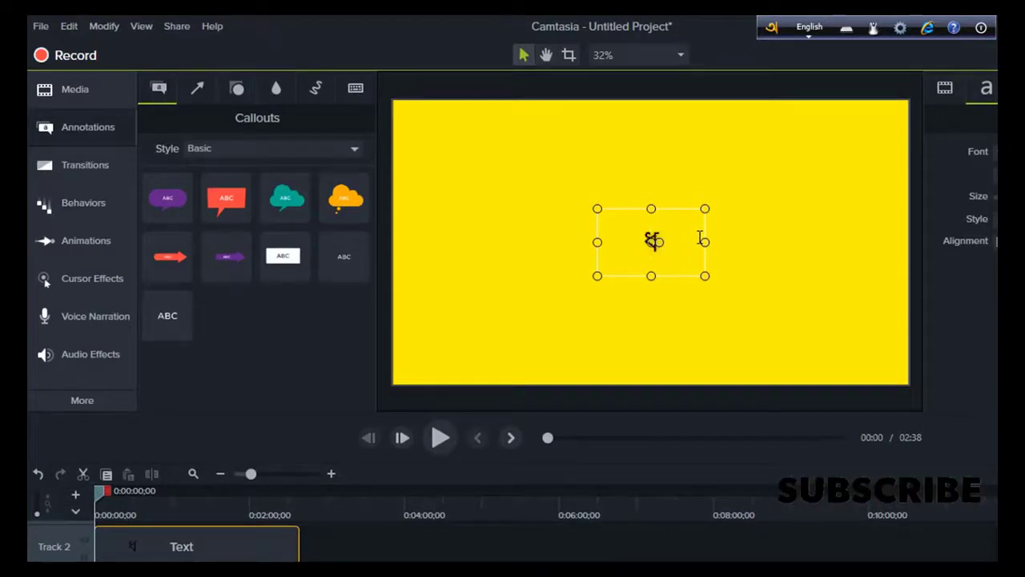
key("BackSpace")
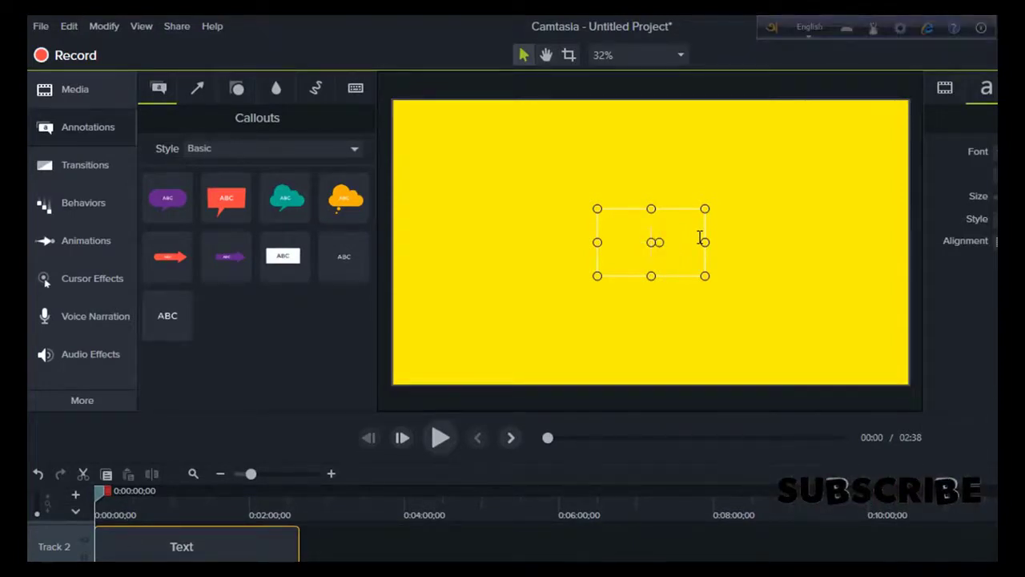
left_click(805, 26)
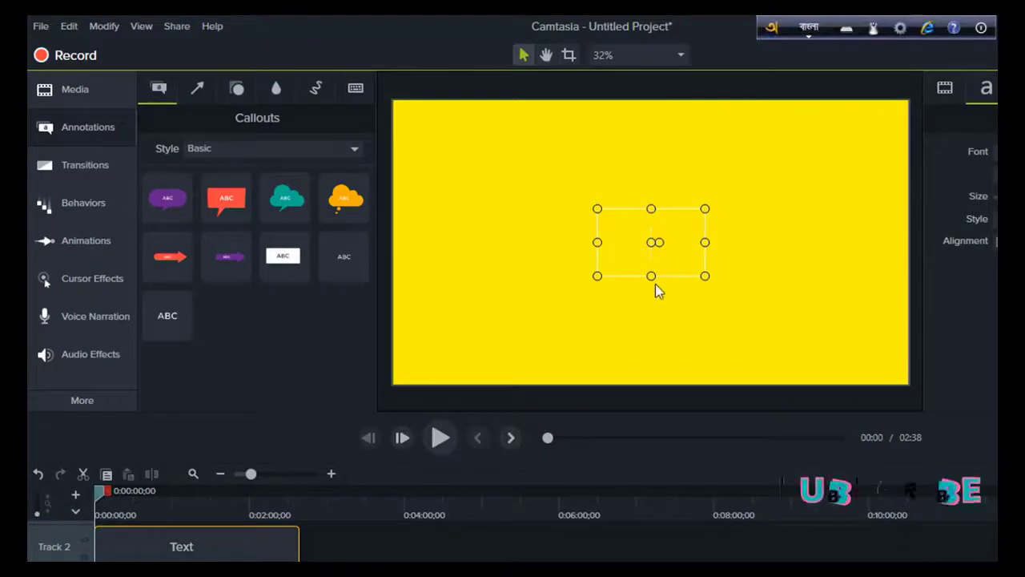
Enter the Bangla phrase আমি তোমাকে ভালবাসি in the callout, choosing the suggested spelling তোমাকে for "tomake".
type("a")
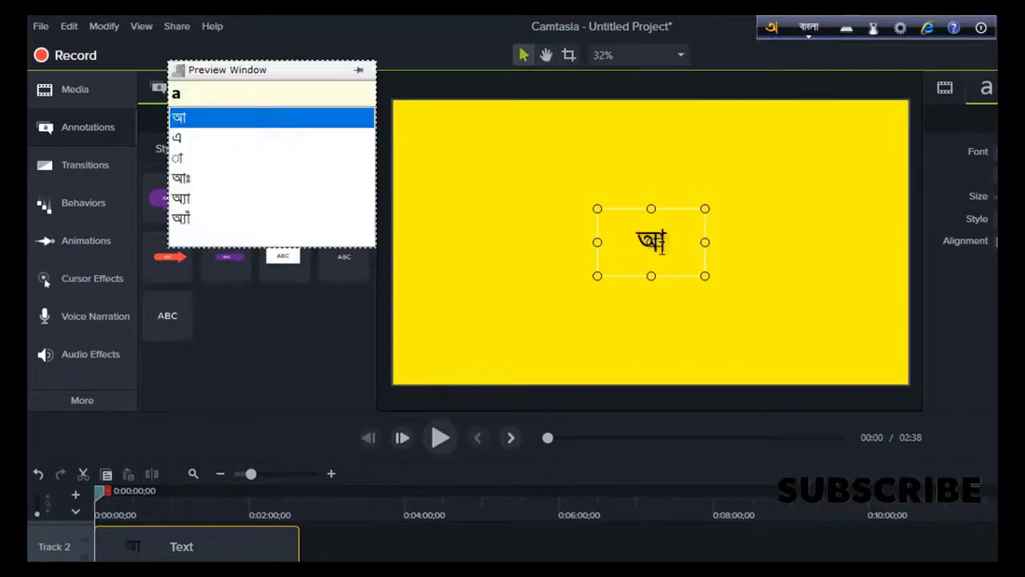
type("mi ")
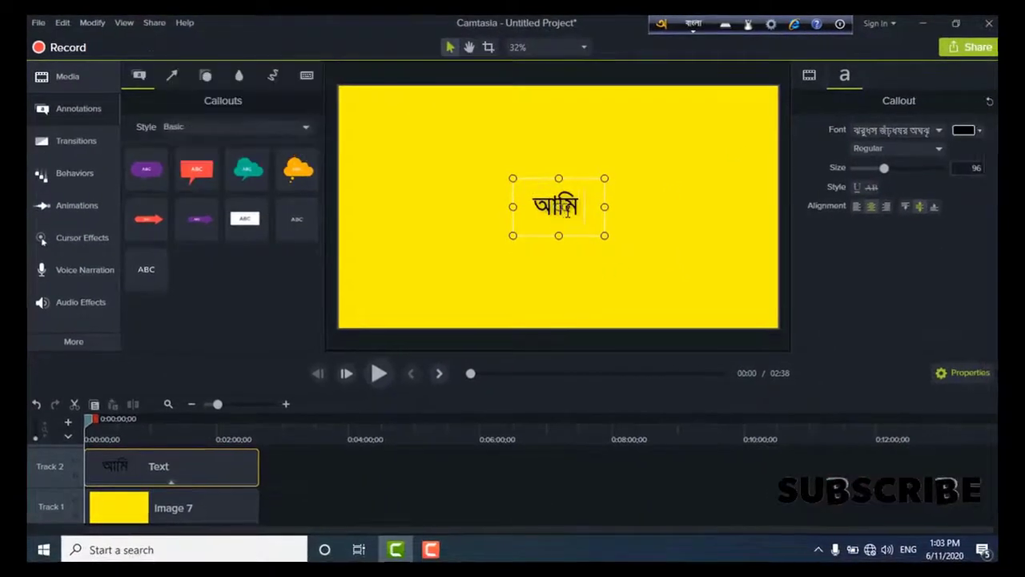
type("tom")
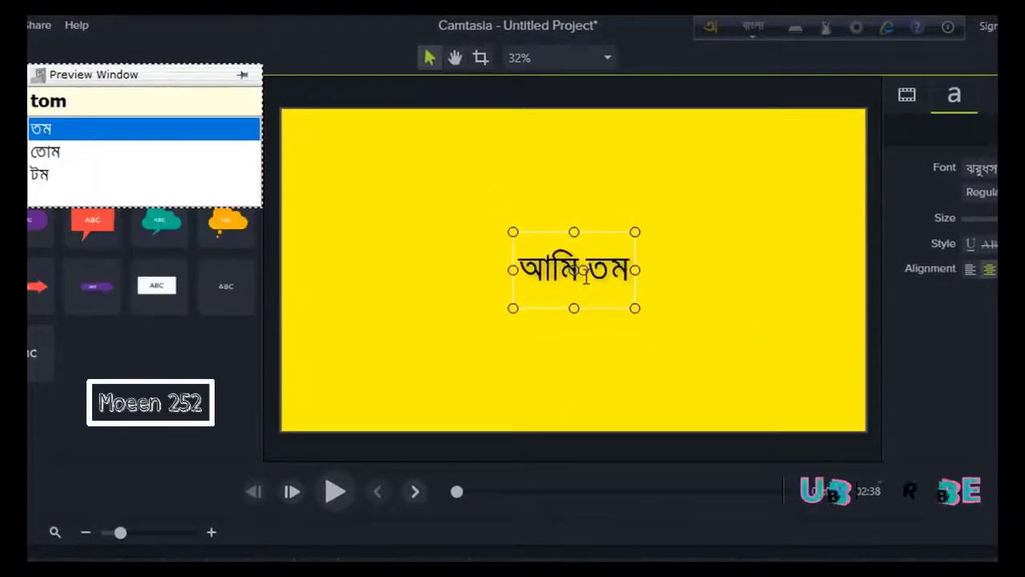
type("ak")
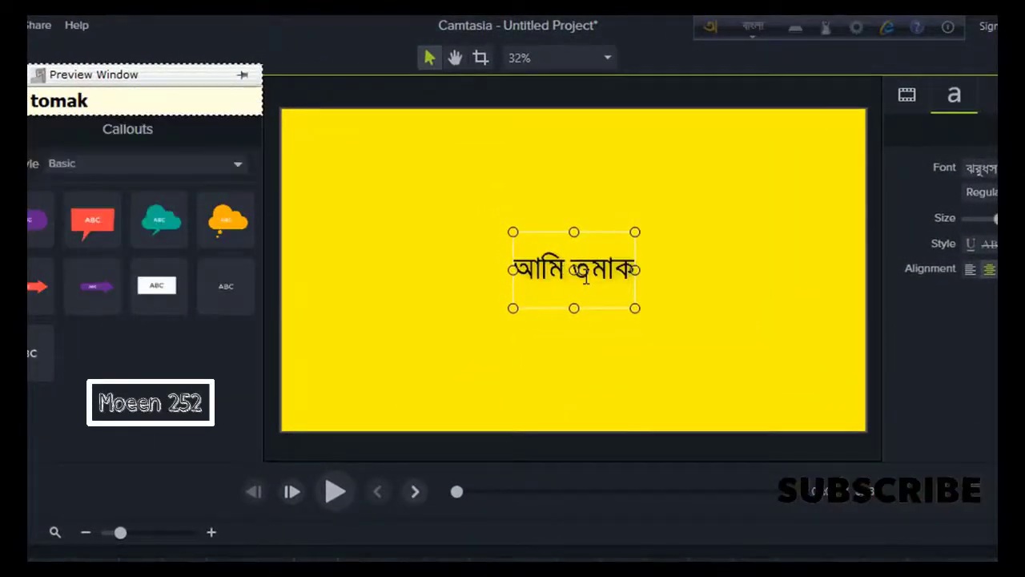
type("e")
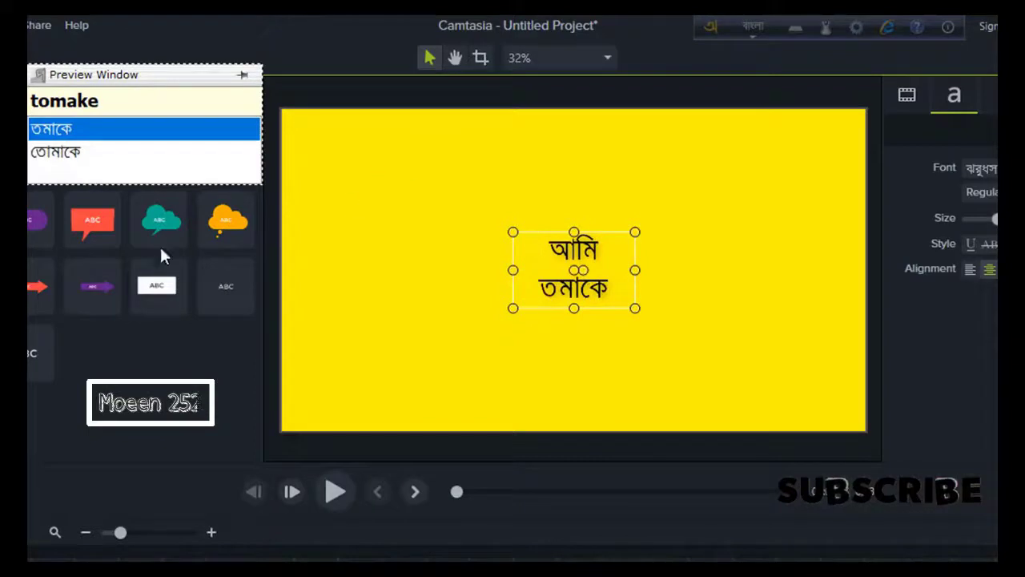
left_click(53, 152)
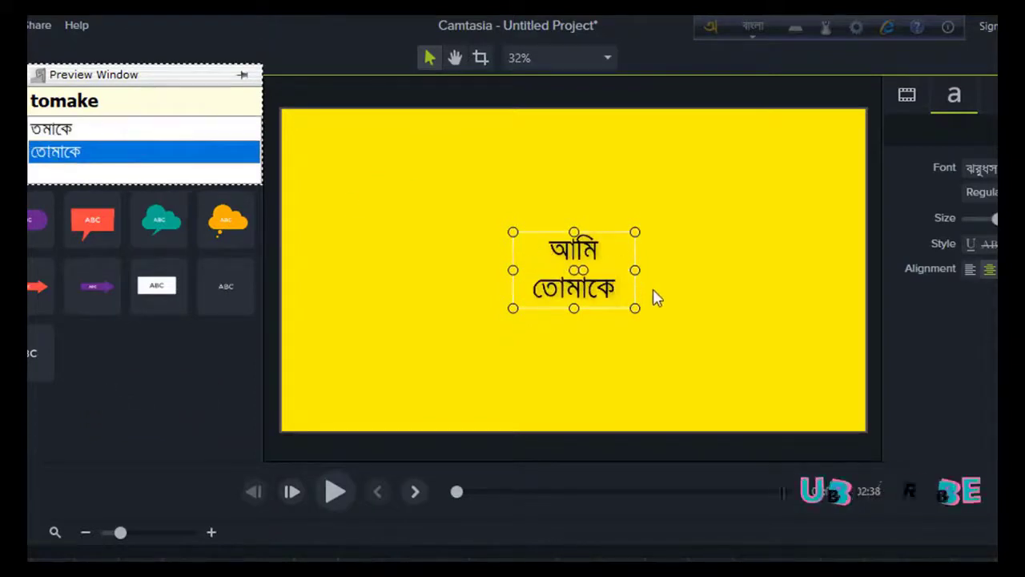
type("valo")
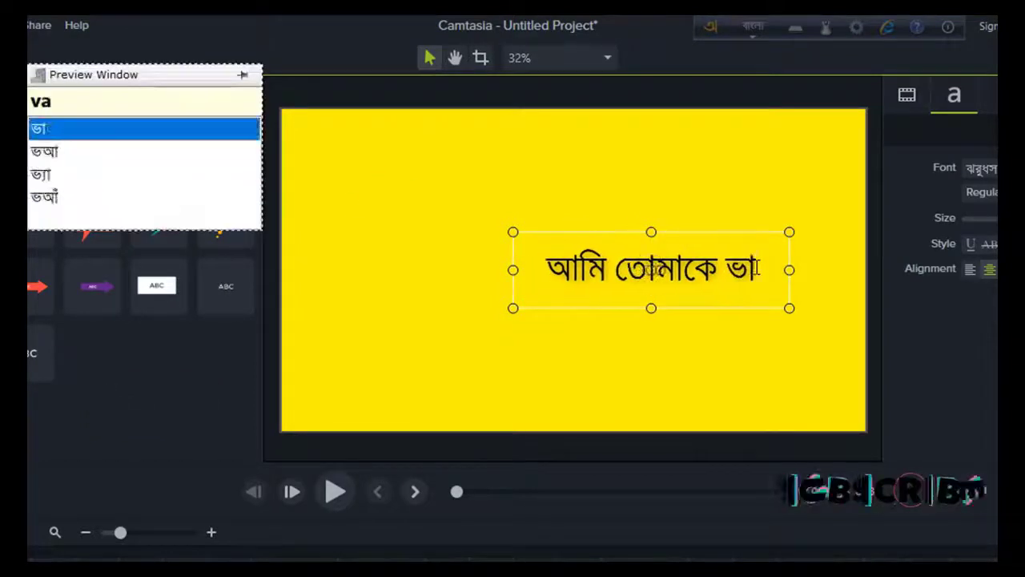
type("ba")
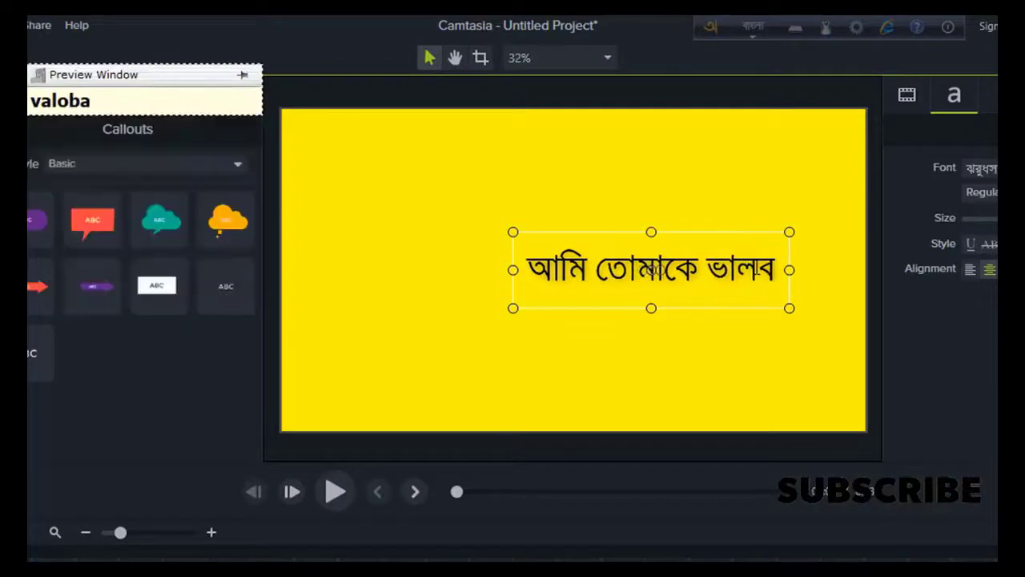
type("si")
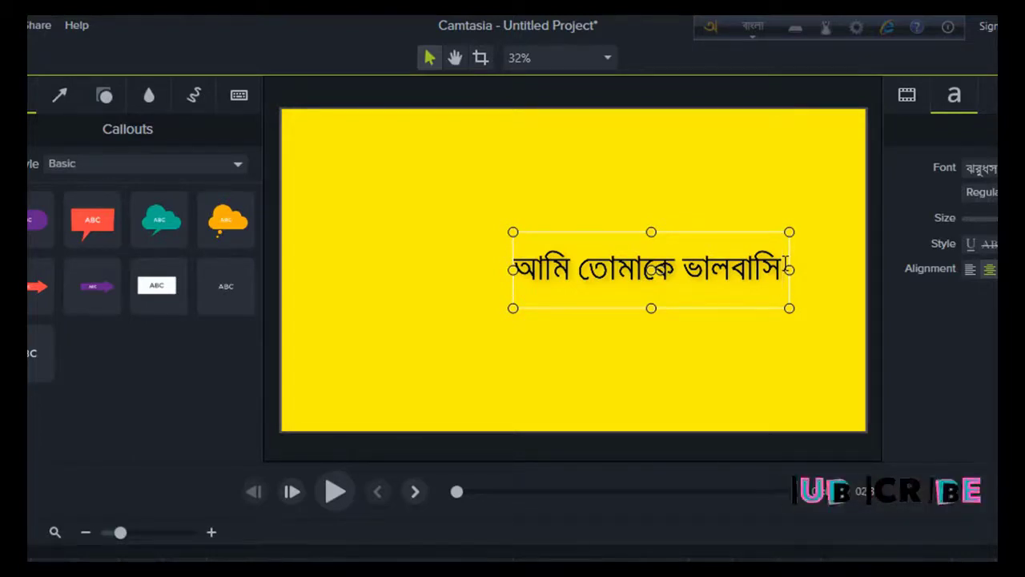
Add the conjunct-letter words মিঞা অঙ্গ after ভালবাসি in the callout.
type("m")
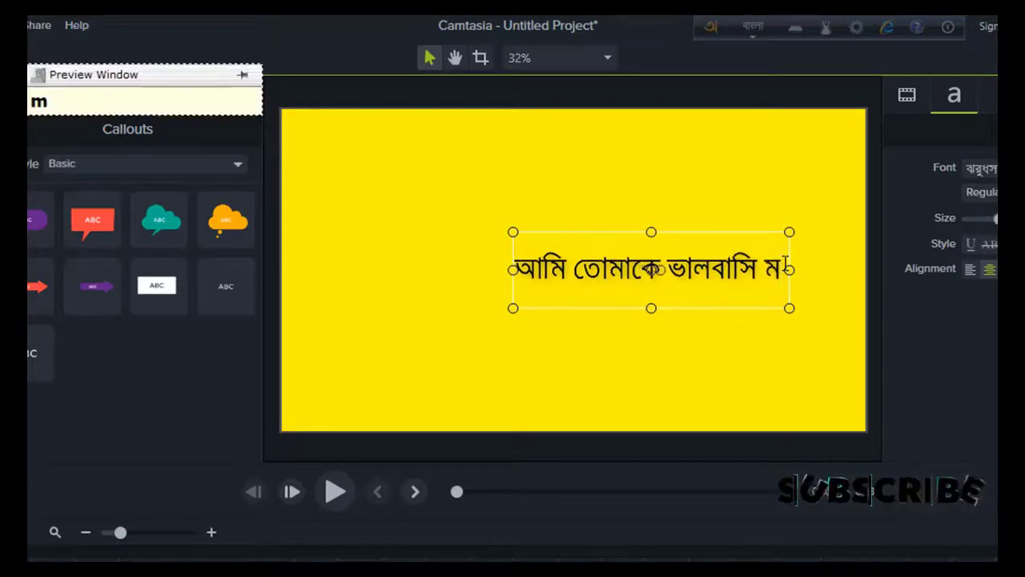
type("i")
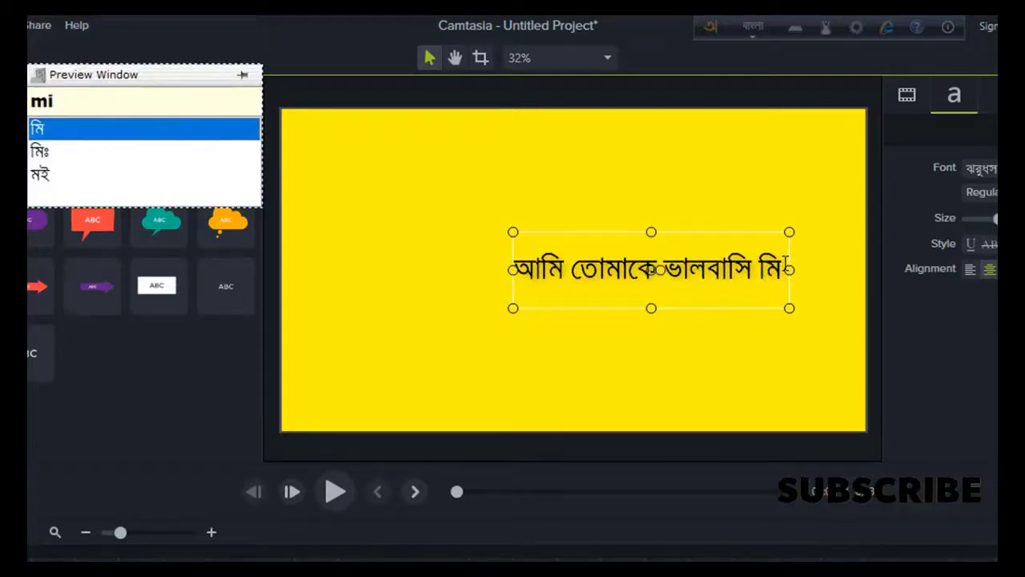
type("NGa")
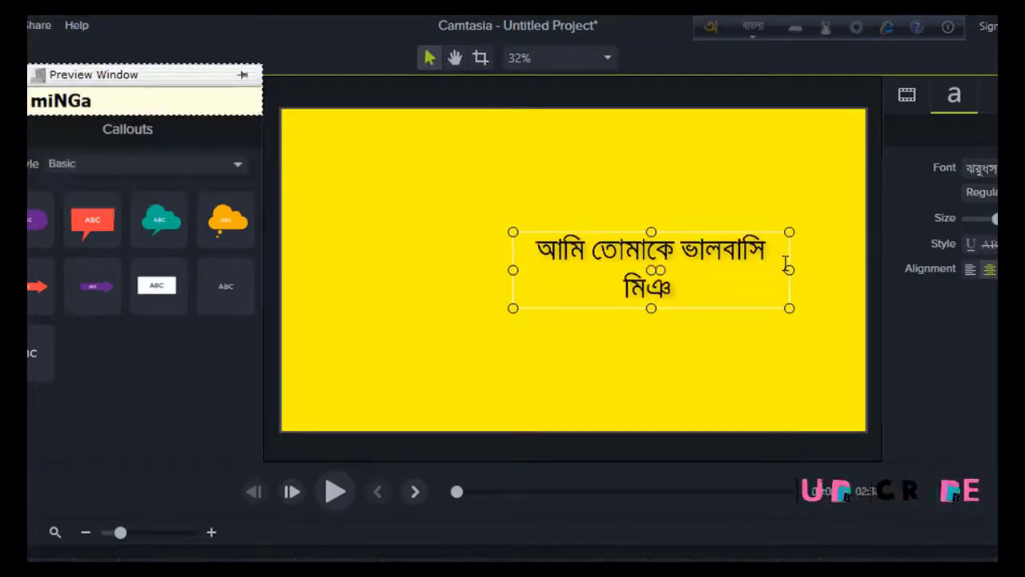
key("space")
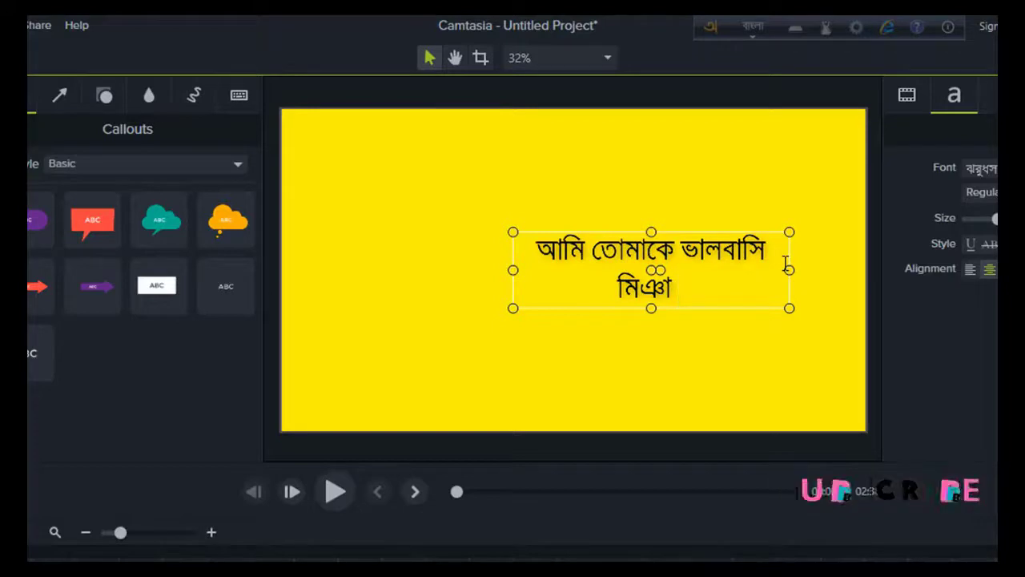
type("o")
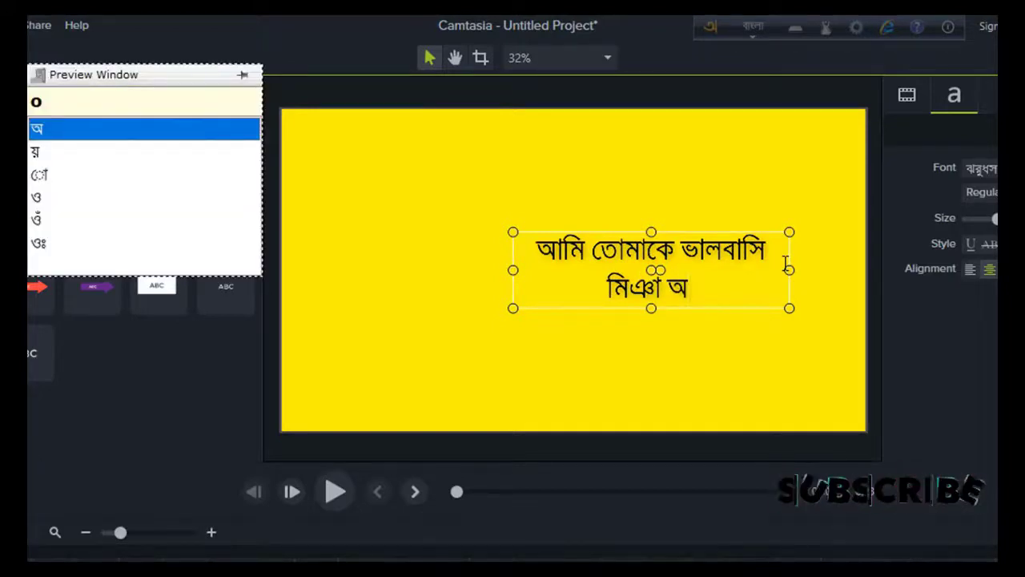
type("Ngg")
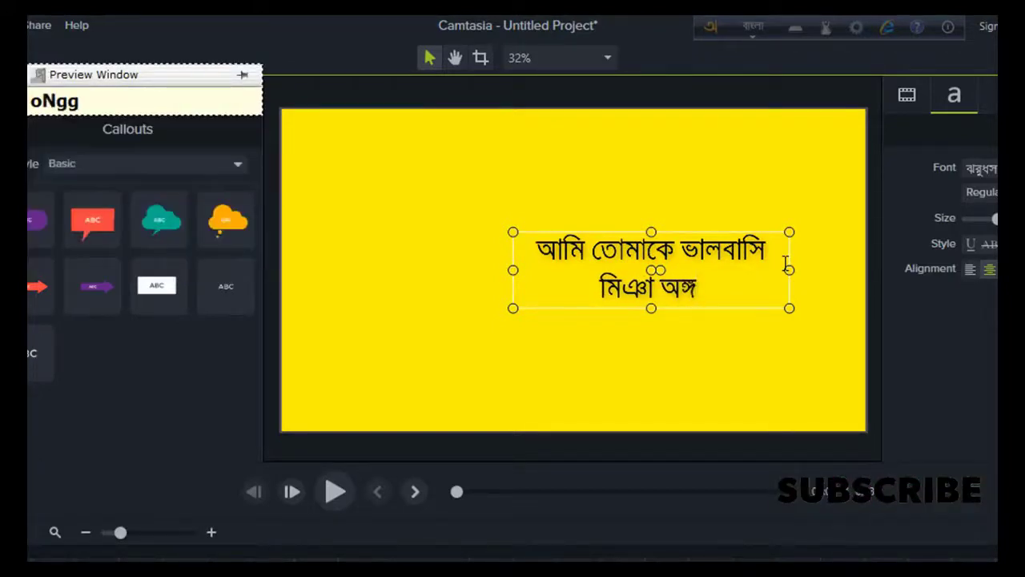
type("o")
key("space")
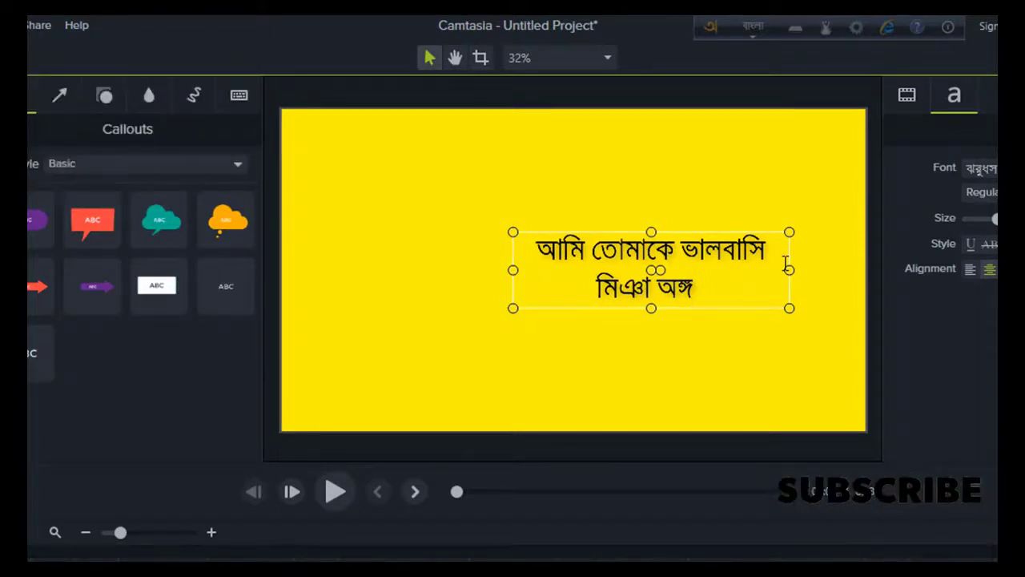
Add the conjunct-letter words শ্বাশ্বত বৃত্ত to the end of the callout text.
type("S")
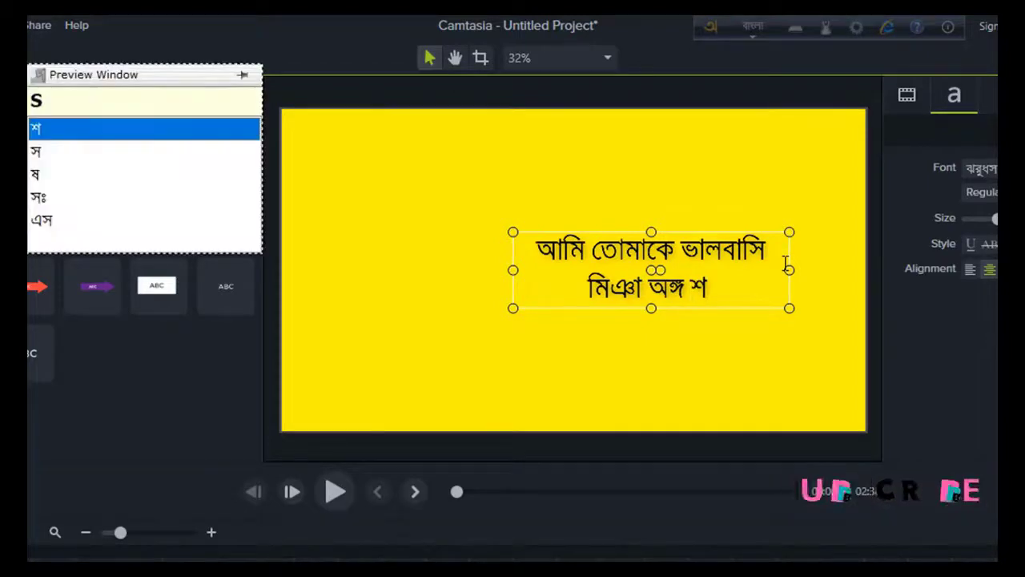
type("WaSW")
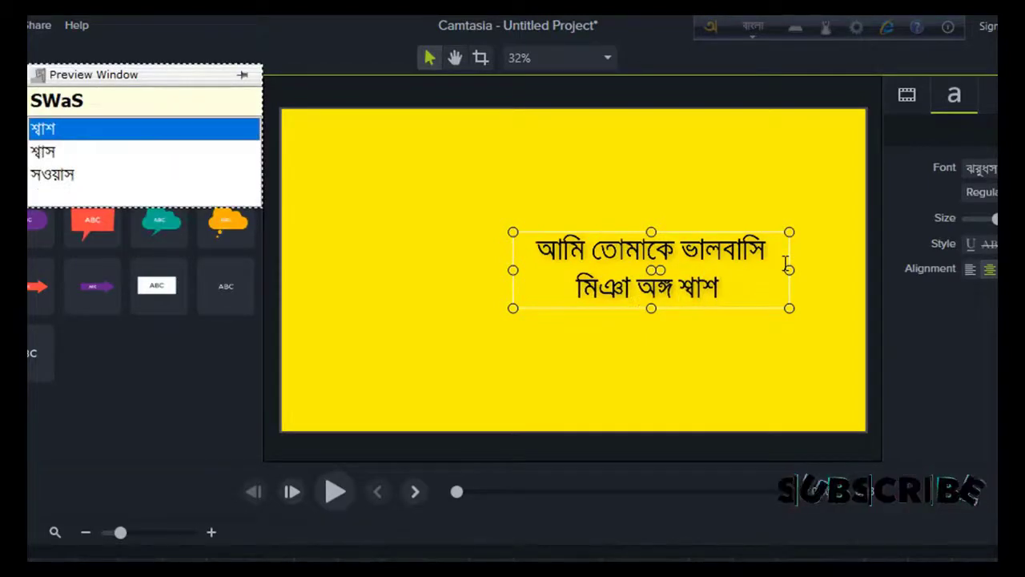
type("t b")
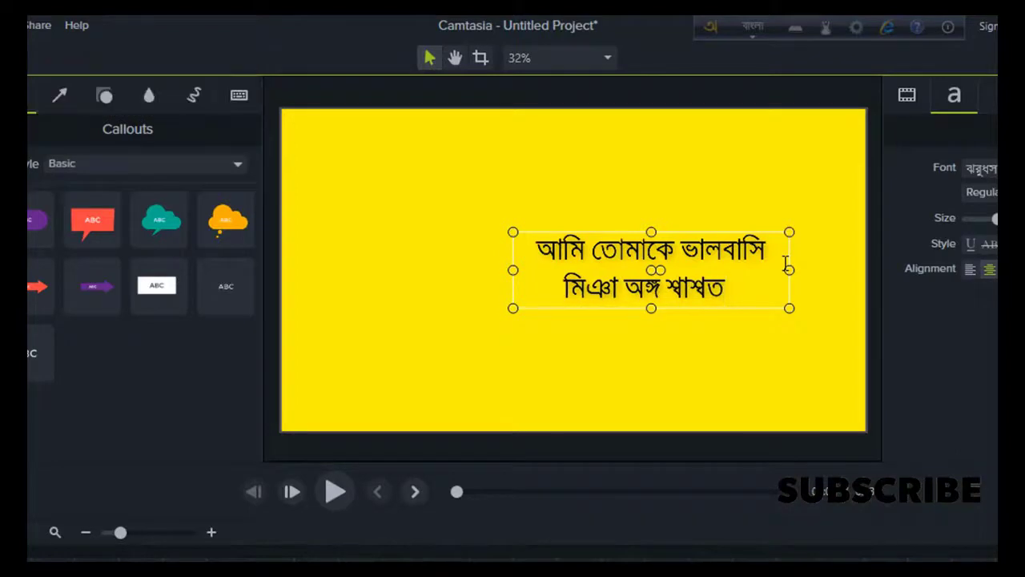
type("rr")
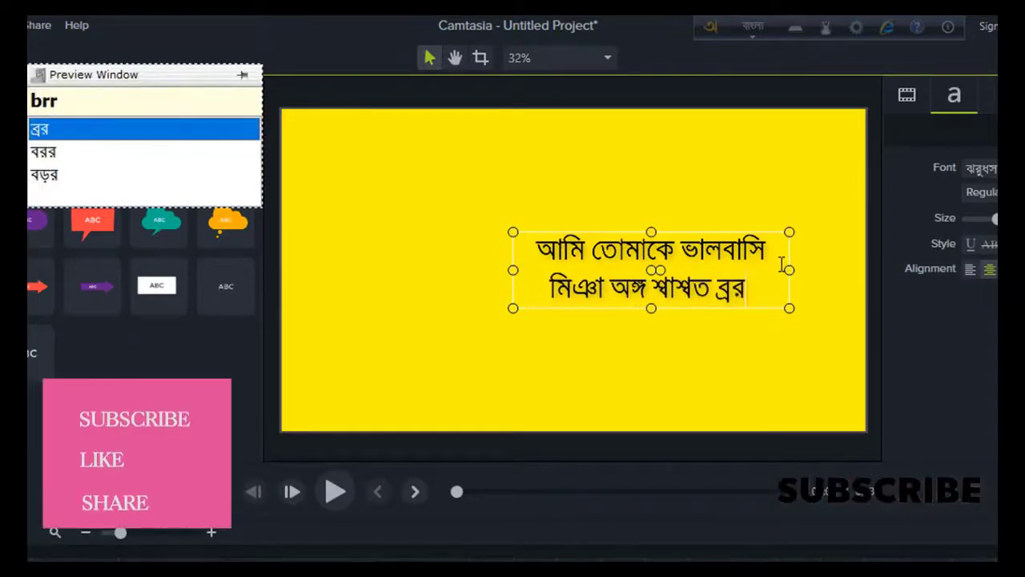
type("itt")
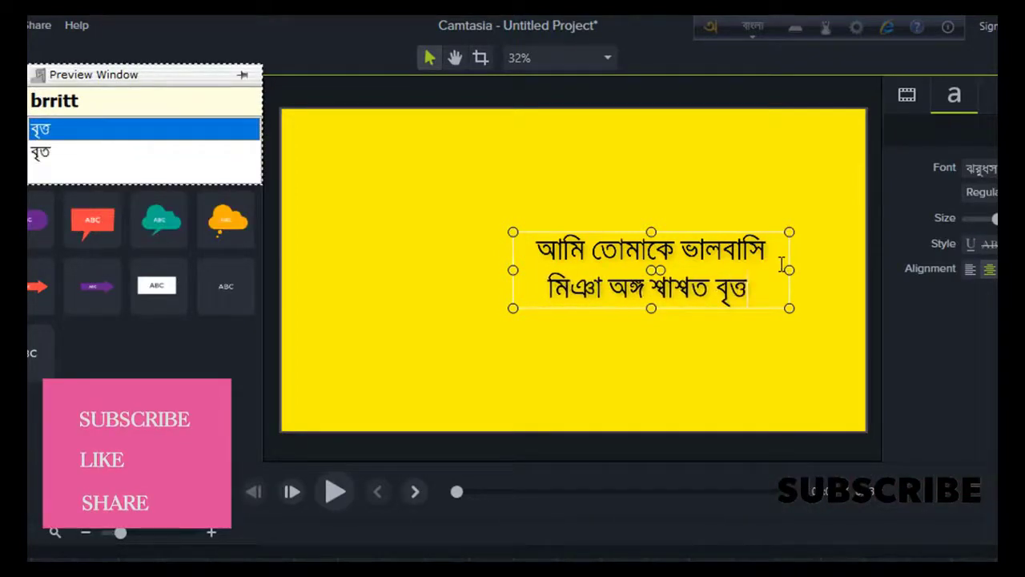
type("o")
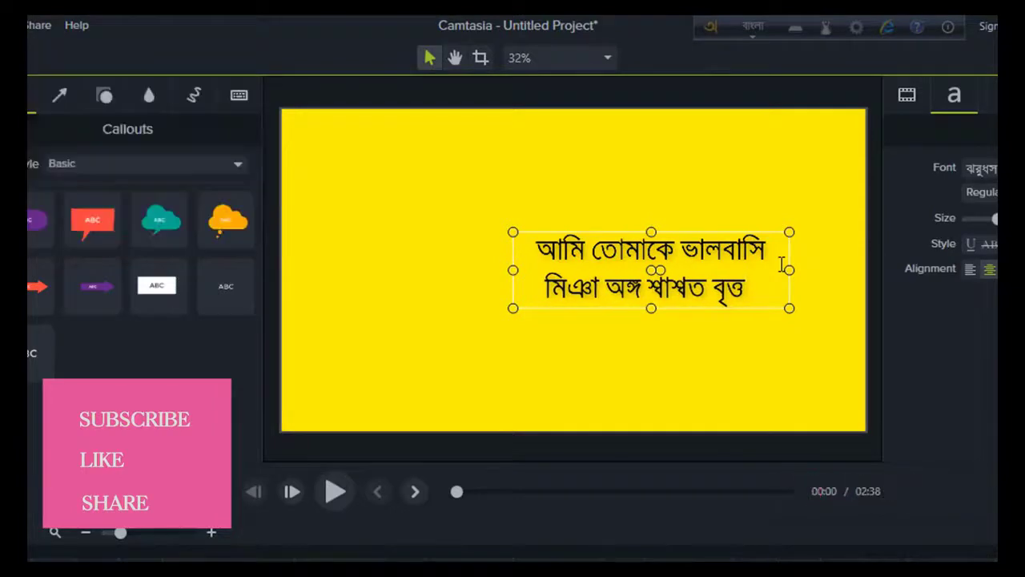